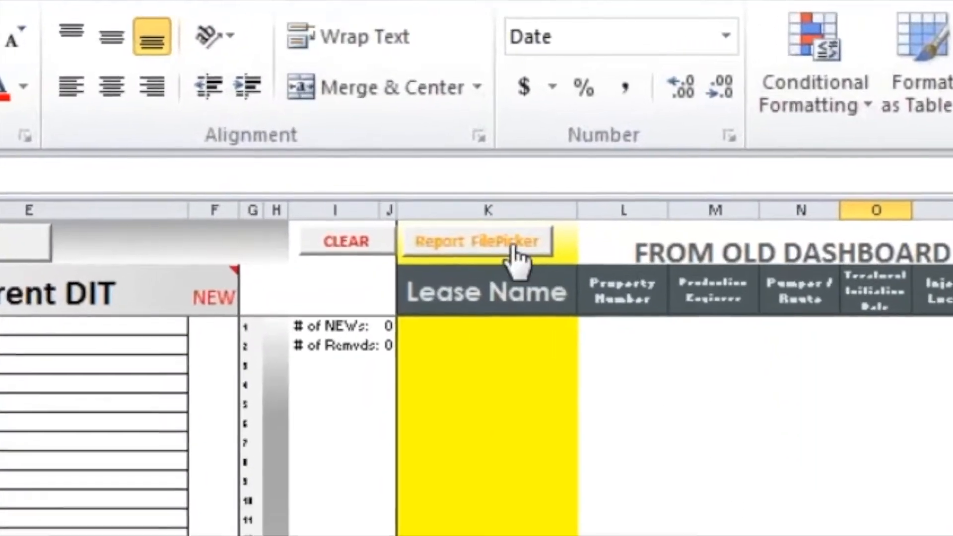
# Load CLR OK SCP Innospec 2017.12 DSH from the Continental Resources Scoop 2017 Dashboards folder as the old dashboard report.
pyautogui.click(502, 238)
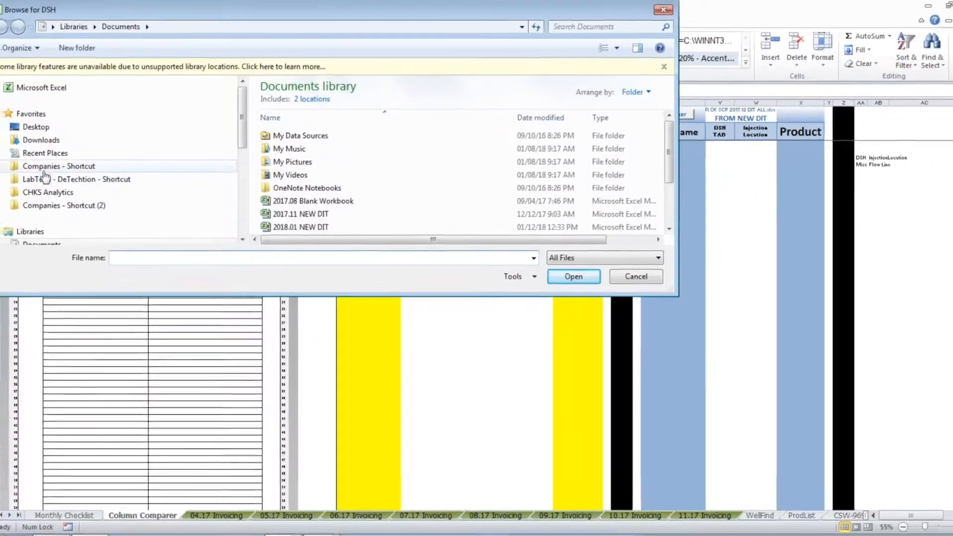
pyautogui.click(34, 183)
pyautogui.moveTo(326, 6); pyautogui.dragTo(437, 230)
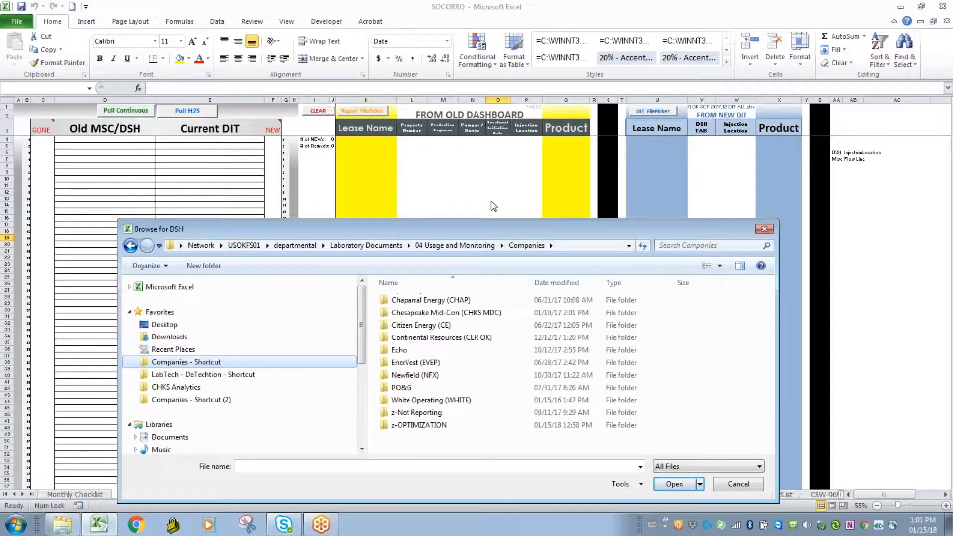
pyautogui.doubleClick(439, 340)
pyautogui.doubleClick(432, 314)
pyautogui.doubleClick(424, 327)
pyautogui.doubleClick(427, 332)
pyautogui.click(475, 439)
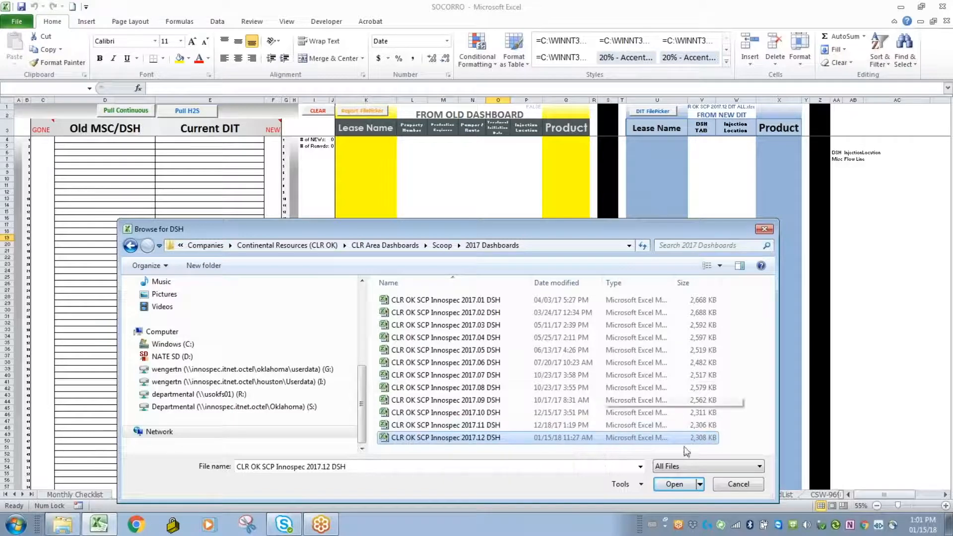
pyautogui.click(674, 485)
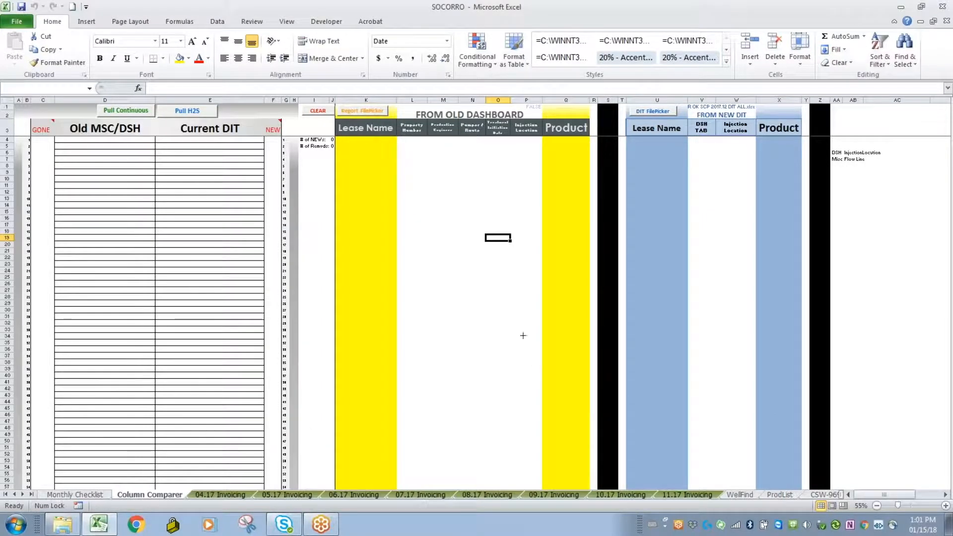
# Load the CLR OK SCP 2017.12 DIT ALL workbook as the source for the new DIT columns.
pyautogui.click(646, 112)
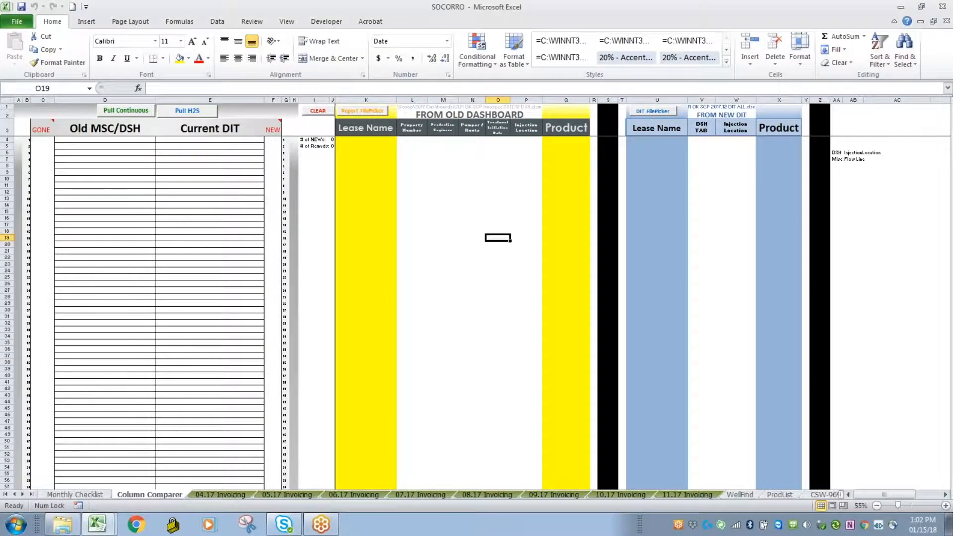
pyautogui.click(323, 193)
pyautogui.click(488, 266)
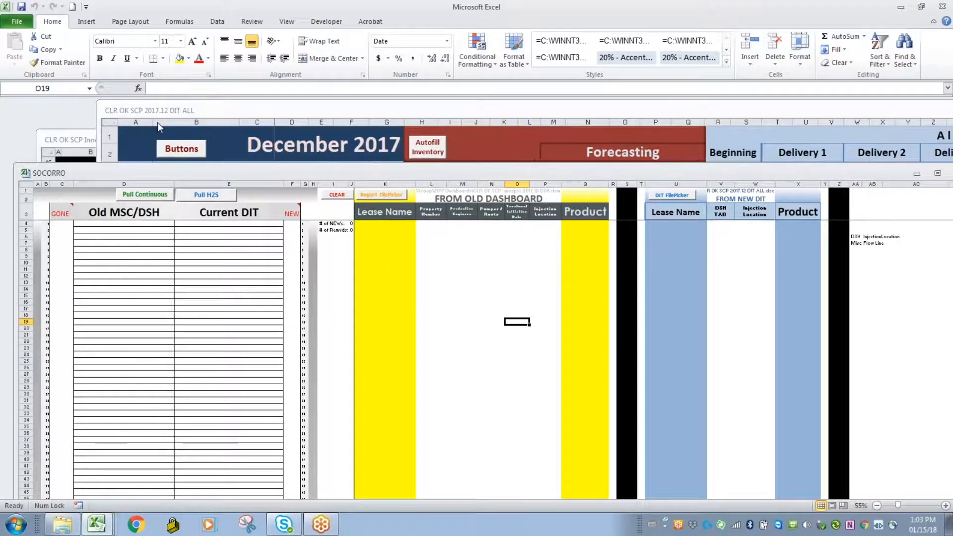
# Arrange all open workbook windows in a cascade and bring the SOCORRO workbook to the front.
pyautogui.click(154, 124)
pyautogui.click(65, 140)
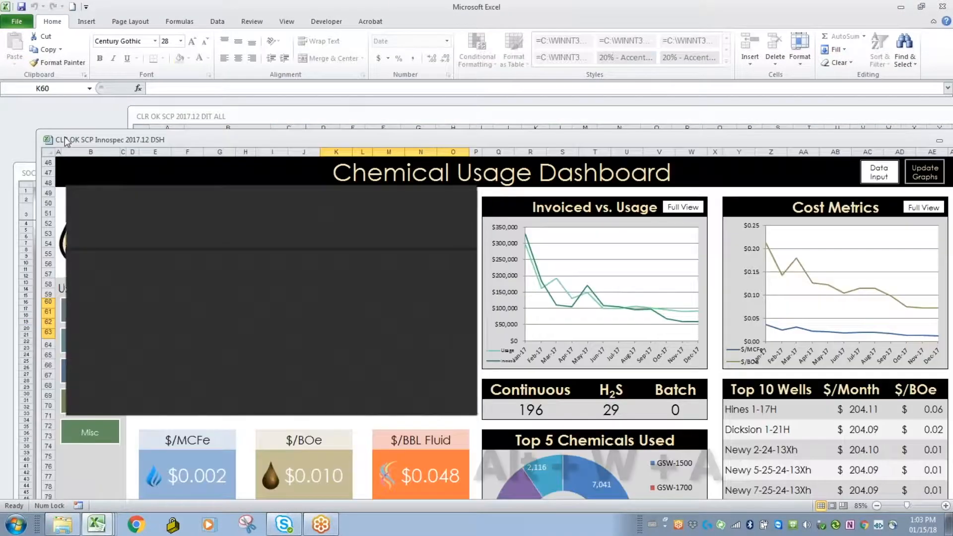
pyautogui.hotkey('alt', 'w')
pyautogui.press('a')
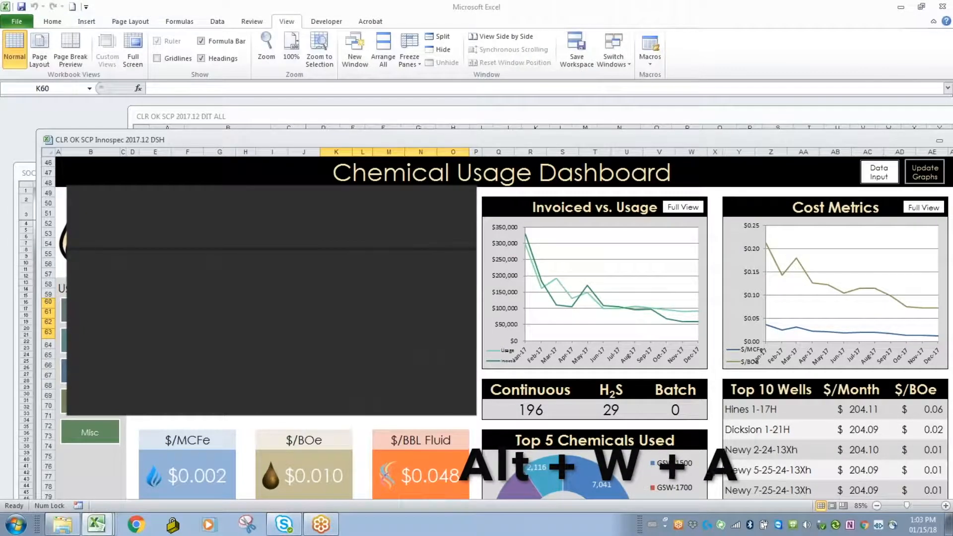
pyautogui.press('Return')
pyautogui.click(453, 472)
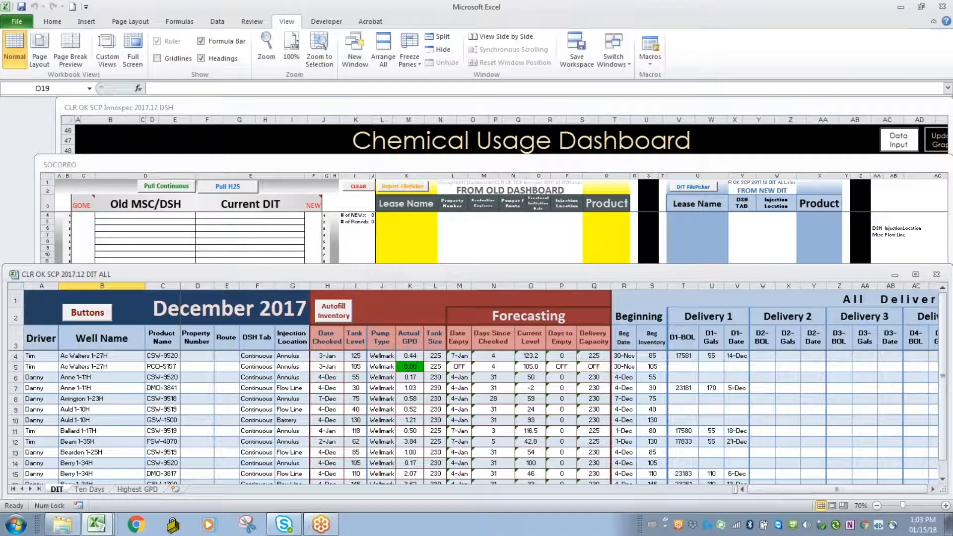
pyautogui.click(454, 241)
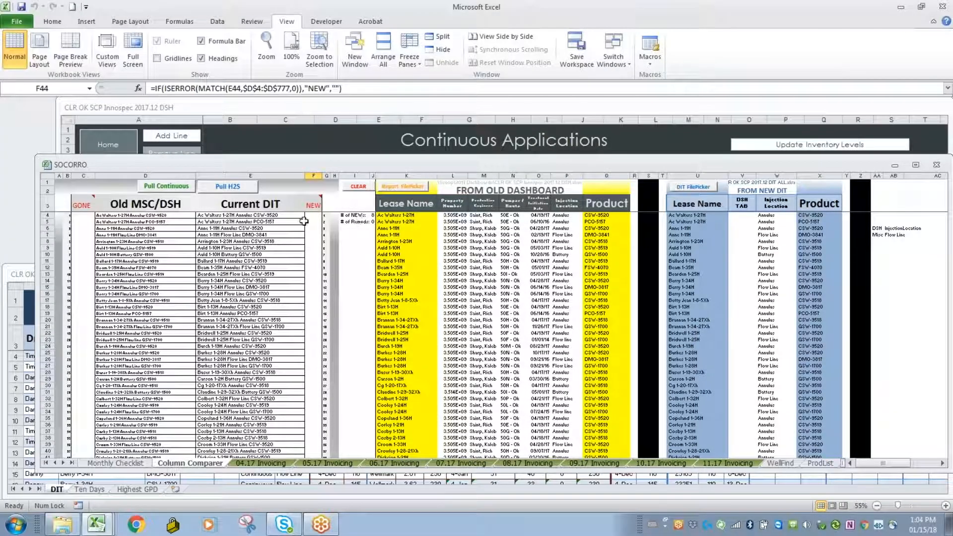
# Examine the match formulas in the GONE and NEW columns and the combined entries under Current DIT.
pyautogui.click(84, 215)
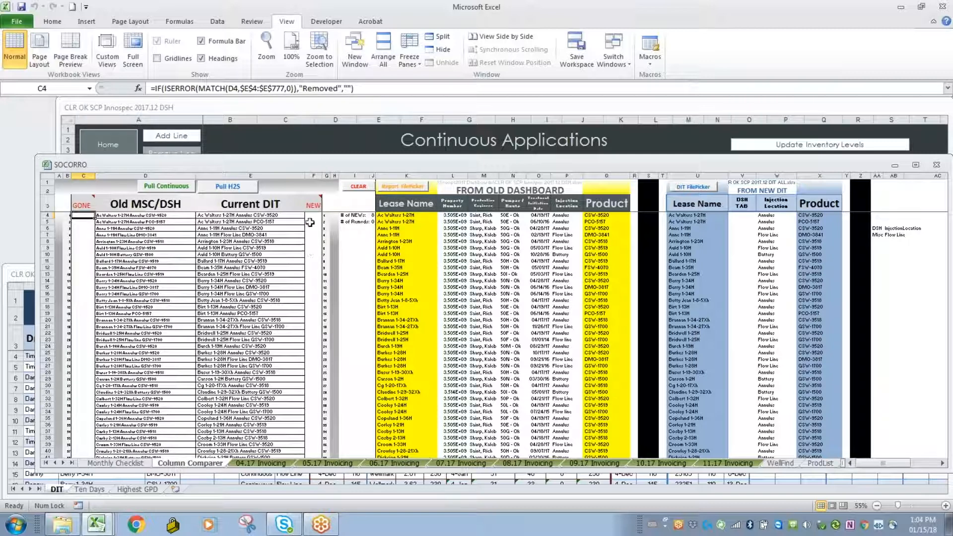
pyautogui.click(313, 216)
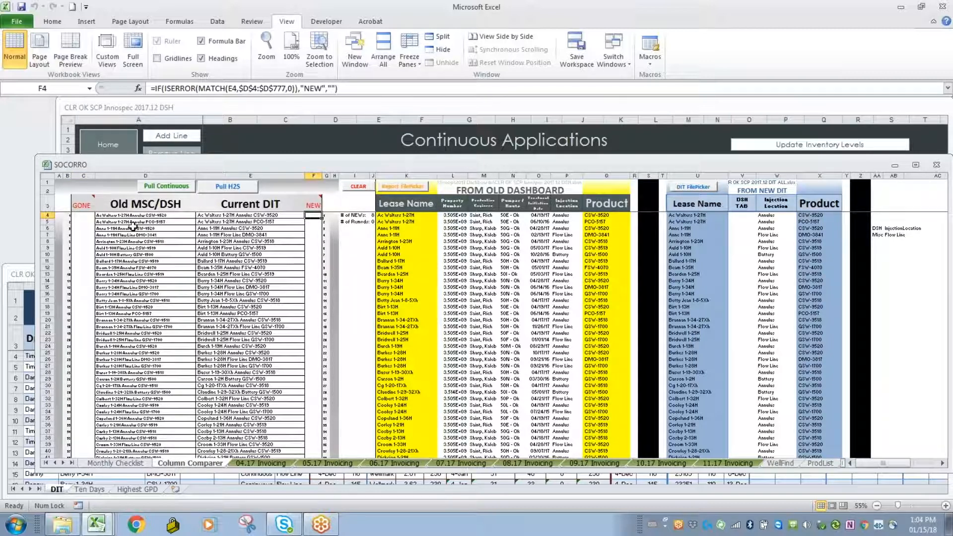
pyautogui.moveTo(219, 218); pyautogui.dragTo(215, 338)
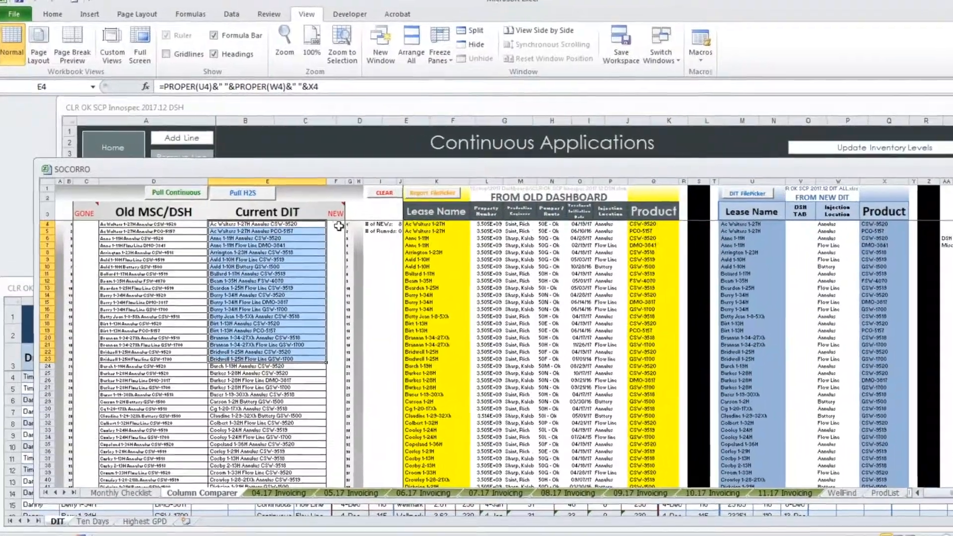
pyautogui.click(313, 216)
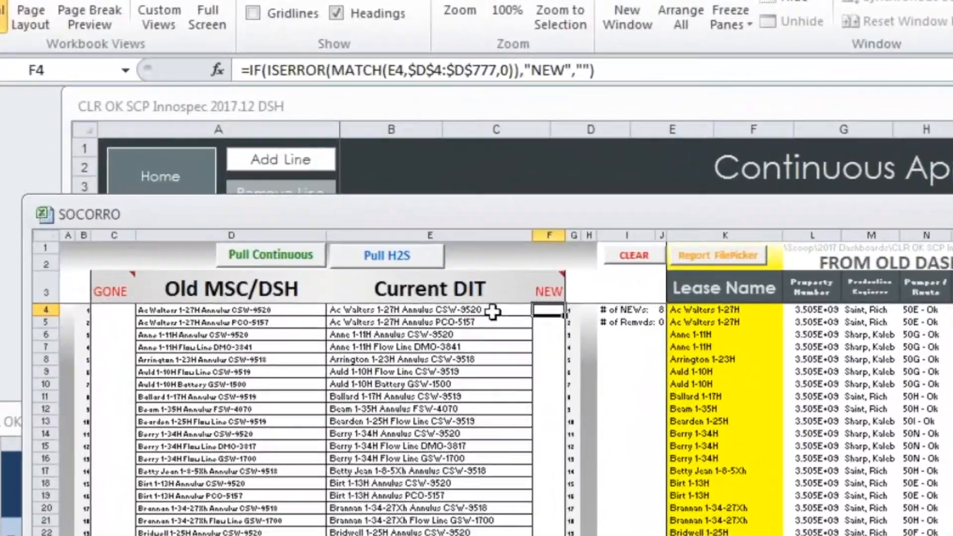
pyautogui.click(411, 274)
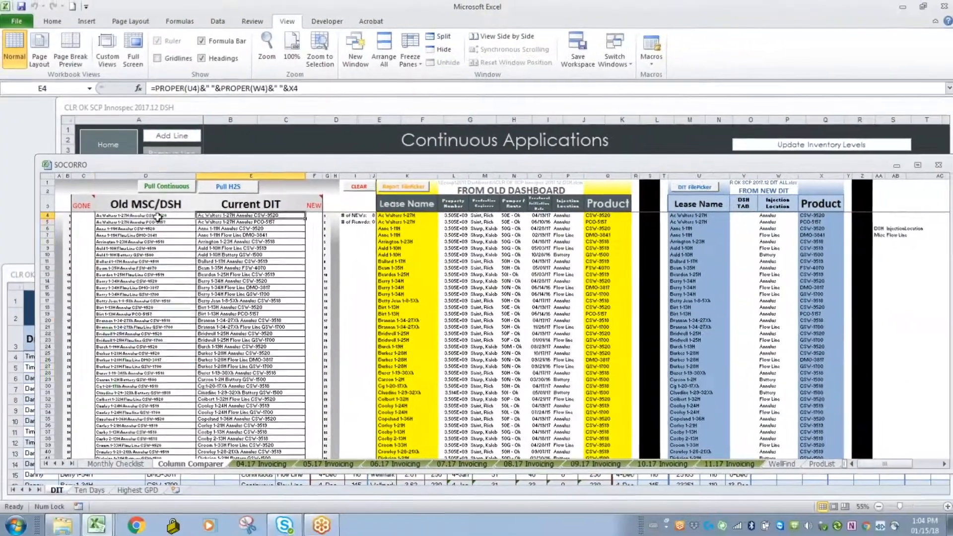
# Examine how the Old MSC/DSH and Current DIT entries are built from the old dashboard and new DIT columns.
pyautogui.moveTo(185, 234); pyautogui.dragTo(161, 437)
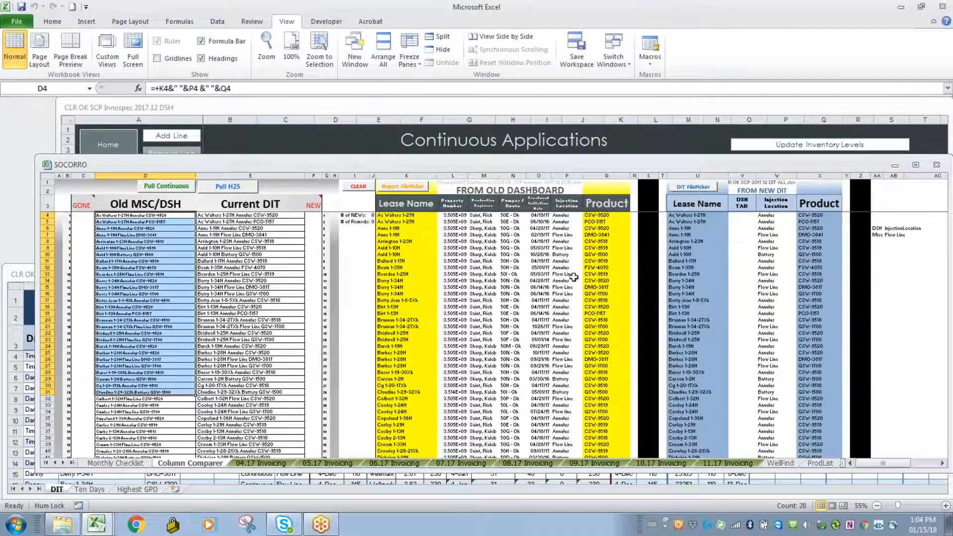
pyautogui.moveTo(399, 222); pyautogui.dragTo(612, 353)
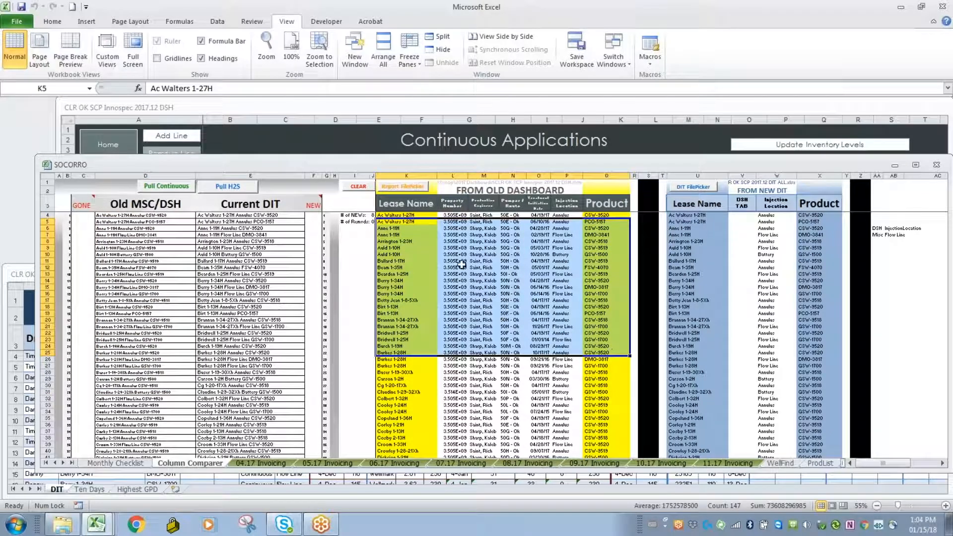
pyautogui.click(249, 216)
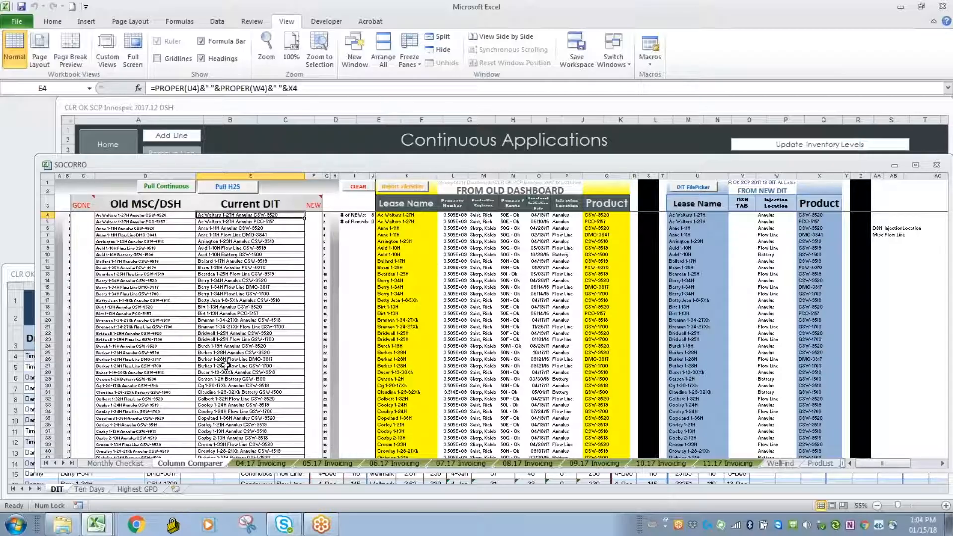
pyautogui.click(691, 253)
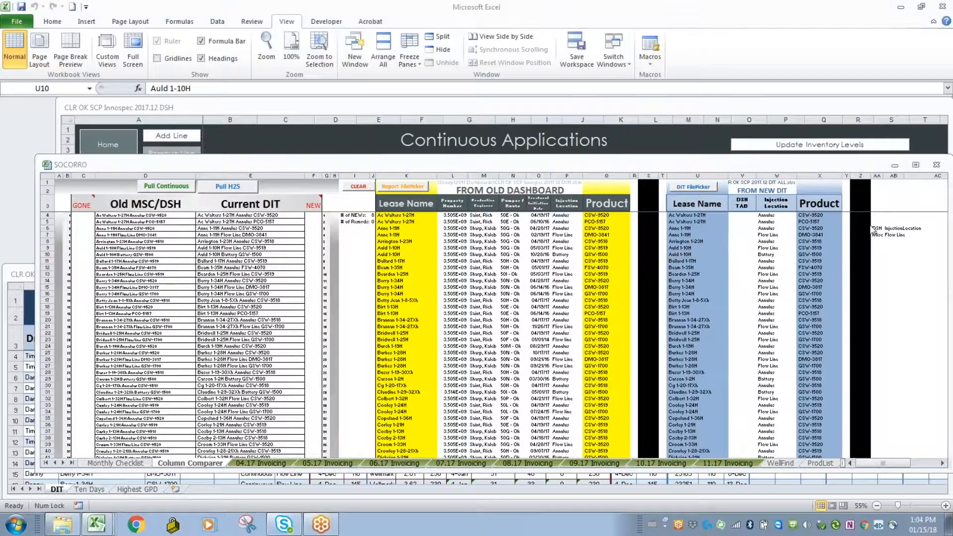
# Check the counts of new and removed lines beside the comparison columns.
pyautogui.click(373, 215)
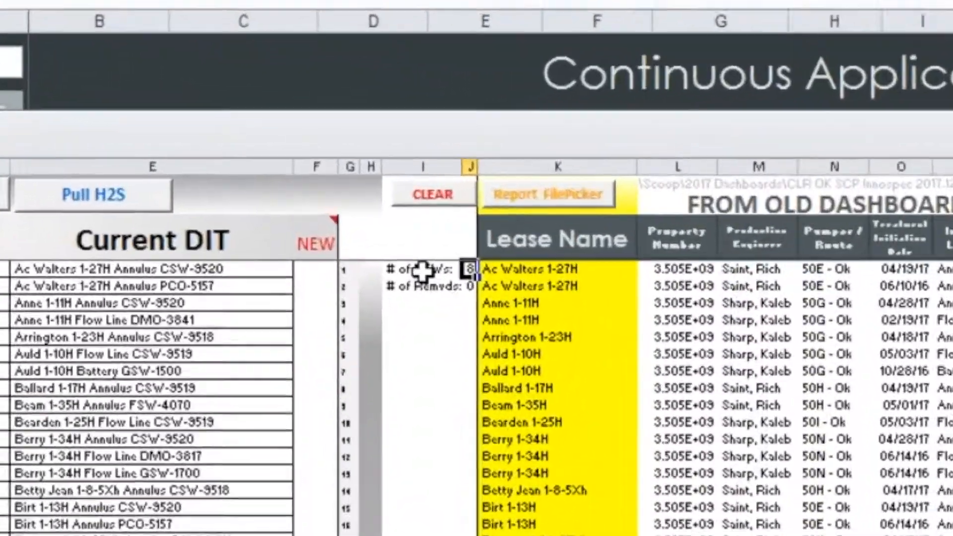
pyautogui.click(383, 238)
pyautogui.click(383, 248)
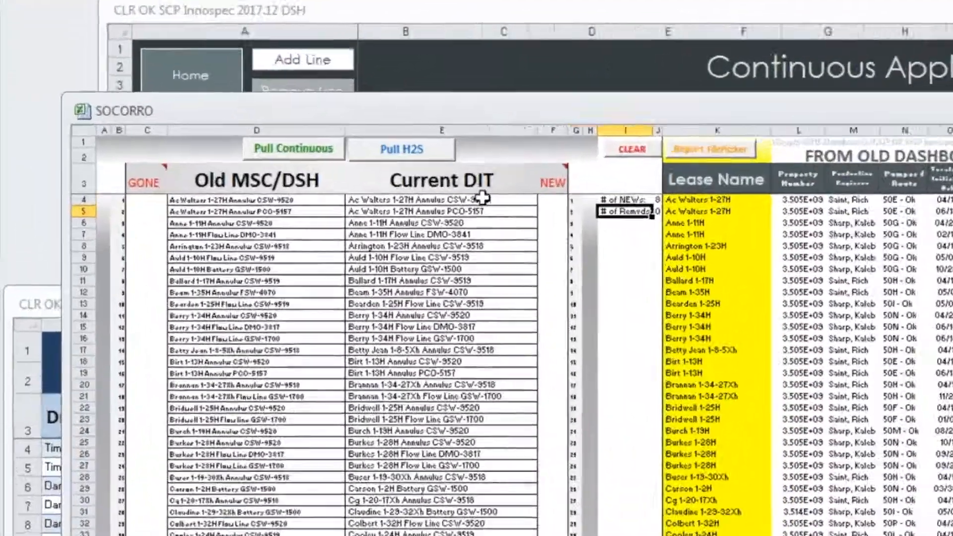
# Review how the NEW and GONE columns check the Old MSC/DSH and Current DIT lists against each other.
pyautogui.click(305, 215)
pyautogui.moveTo(369, 199); pyautogui.dragTo(369, 533)
pyautogui.click(676, 198)
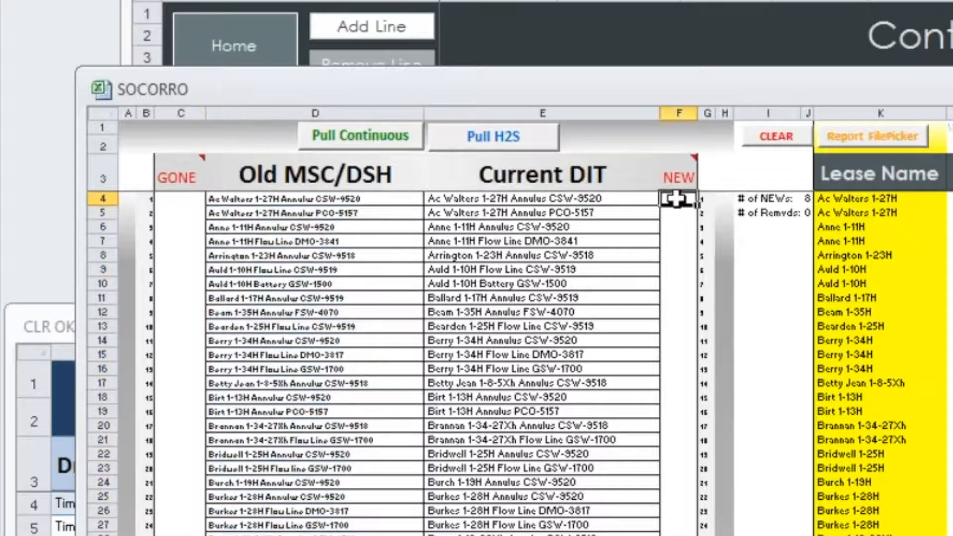
pyautogui.click(221, 200)
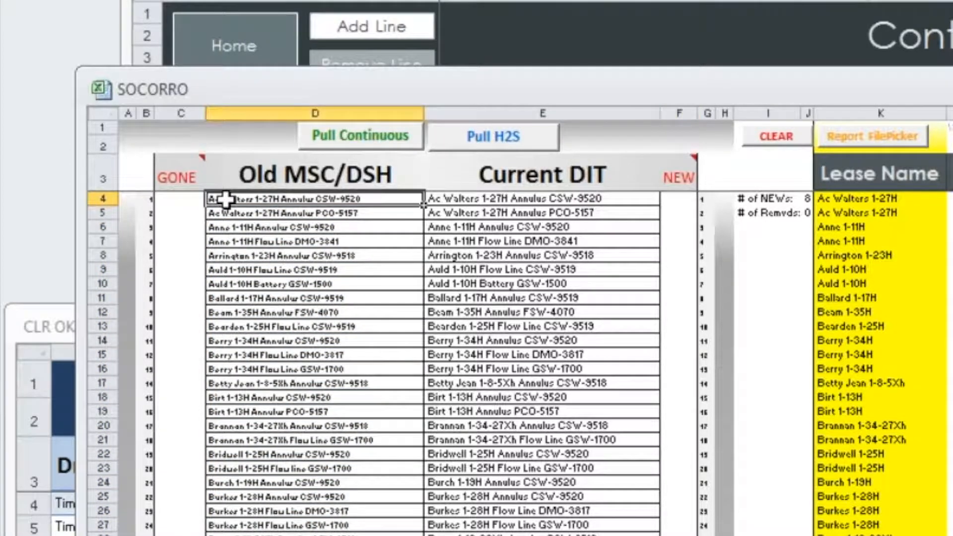
pyautogui.moveTo(484, 199); pyautogui.dragTo(493, 482)
pyautogui.click(182, 199)
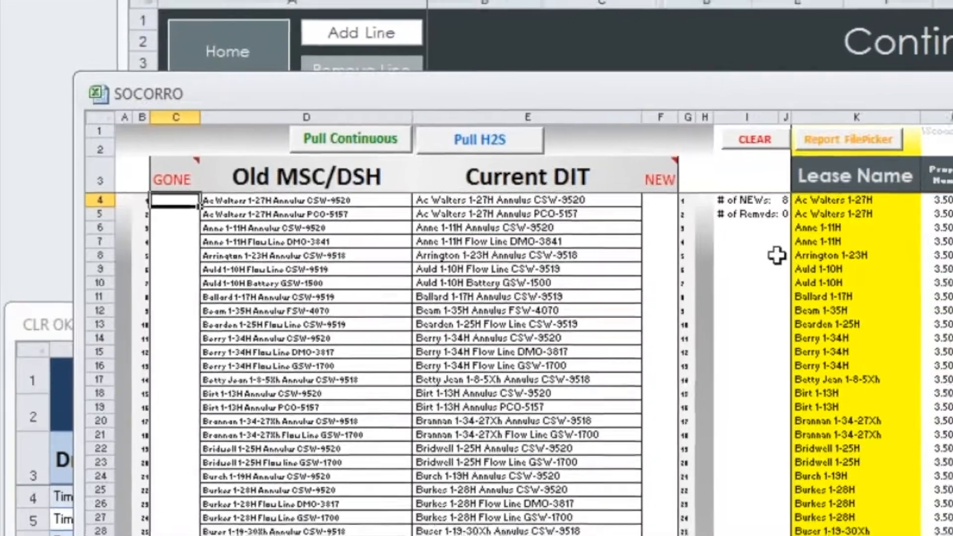
# Recheck the number of NEWs in the comparison summary.
pyautogui.click(792, 255)
pyautogui.click(807, 199)
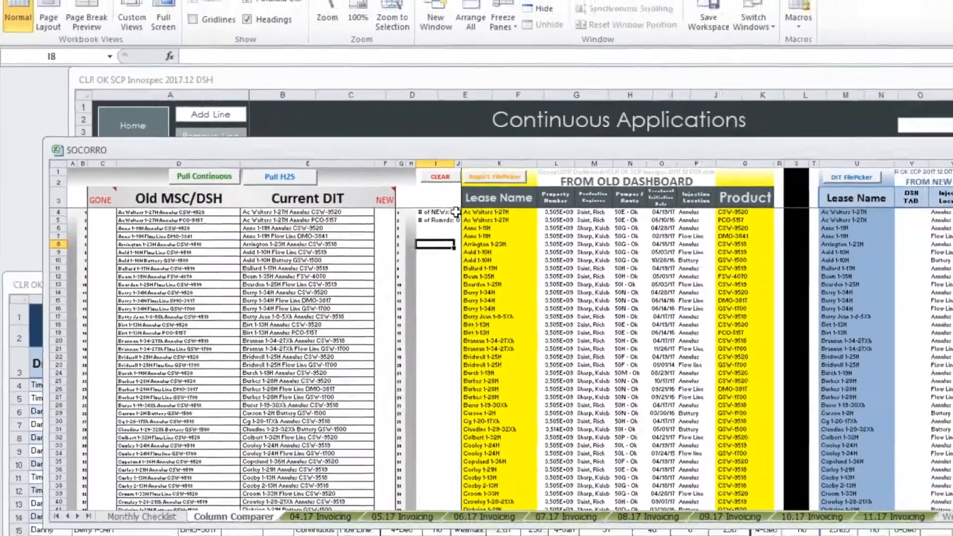
pyautogui.click(383, 215)
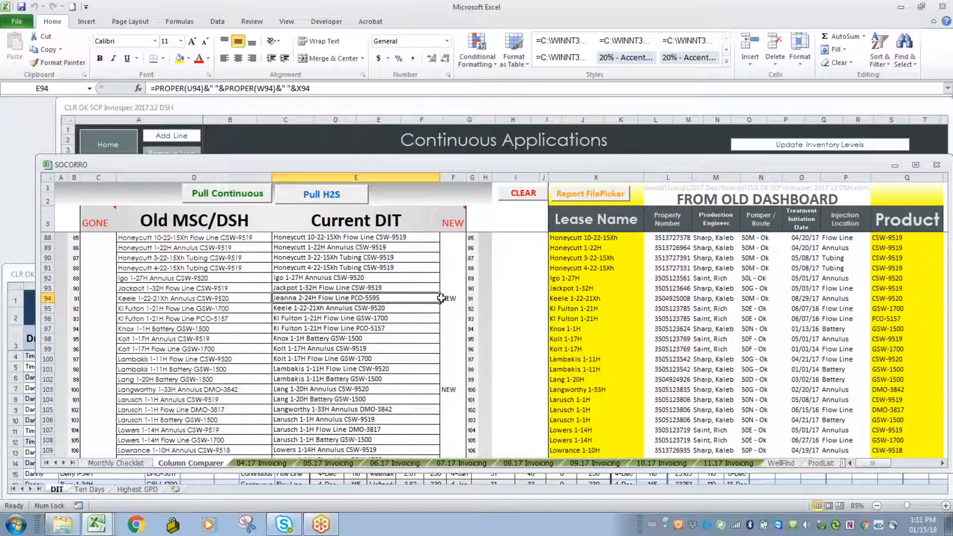
# Look through the Current DIT list for lines flagged NEW and the Old MSC/DSH list for lines flagged GONE.
pyautogui.scroll(-4, 376, 340)
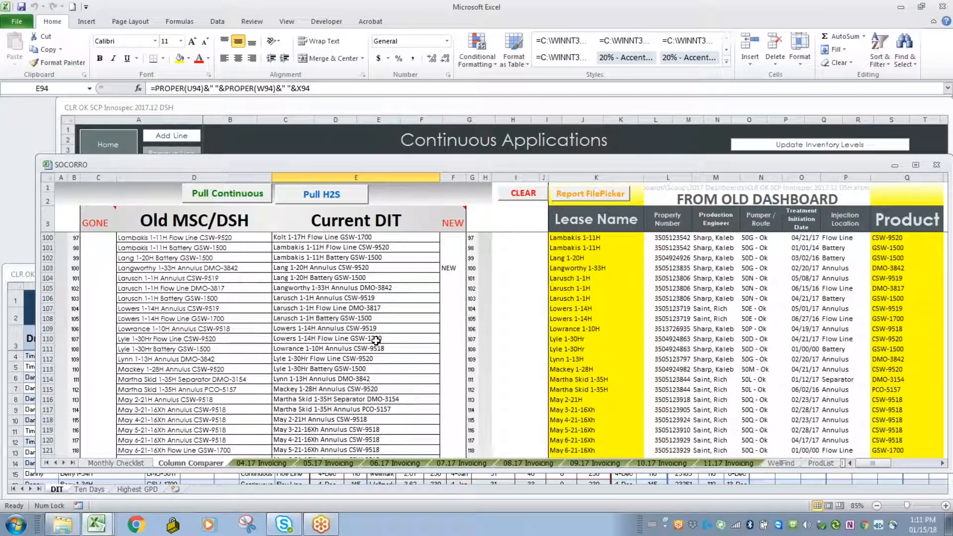
pyautogui.scroll(-20, 345, 344)
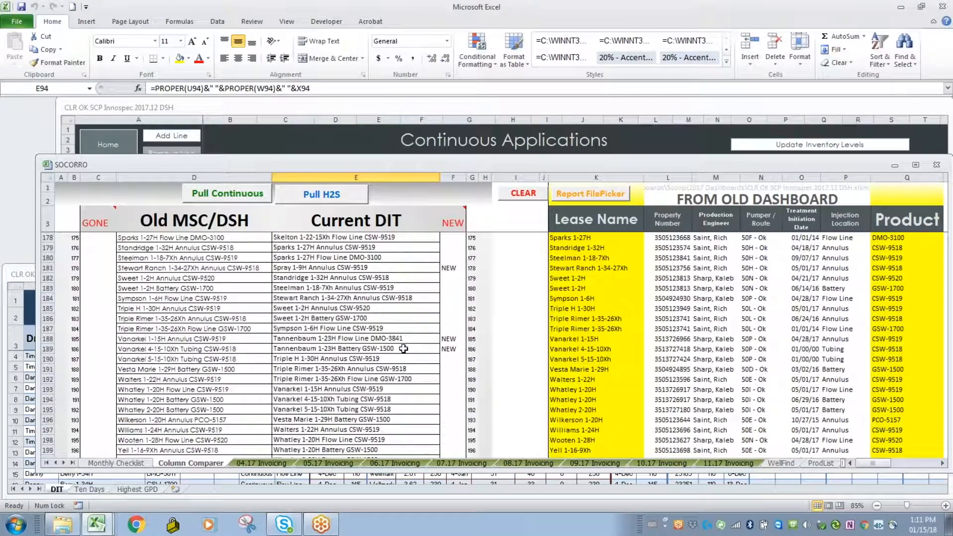
pyautogui.scroll(20, 408, 337)
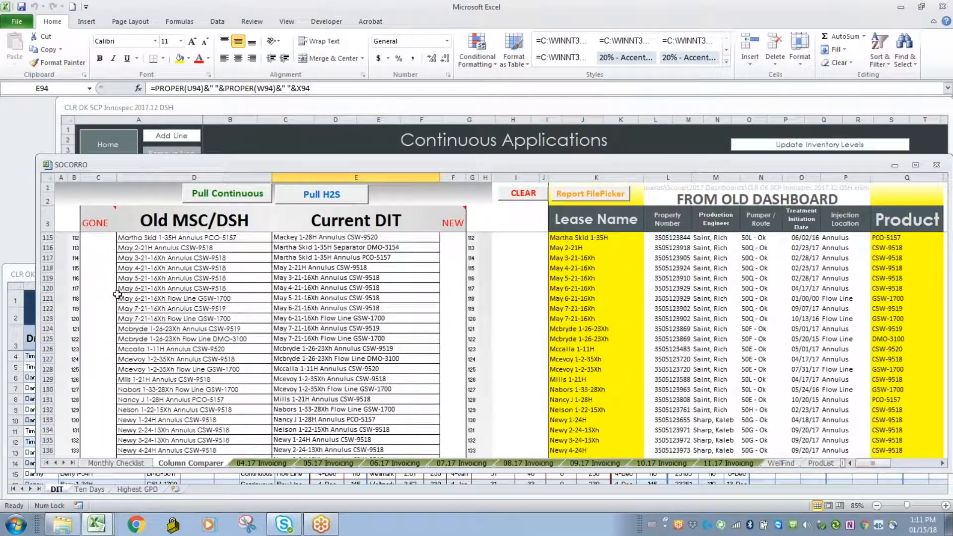
pyautogui.scroll(6, 63, 302)
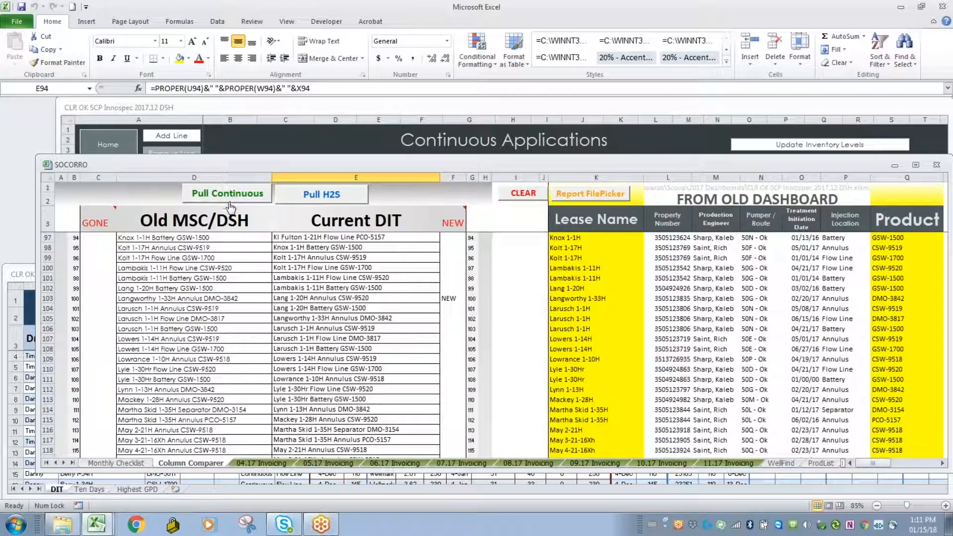
pyautogui.scroll(-20, 452, 351)
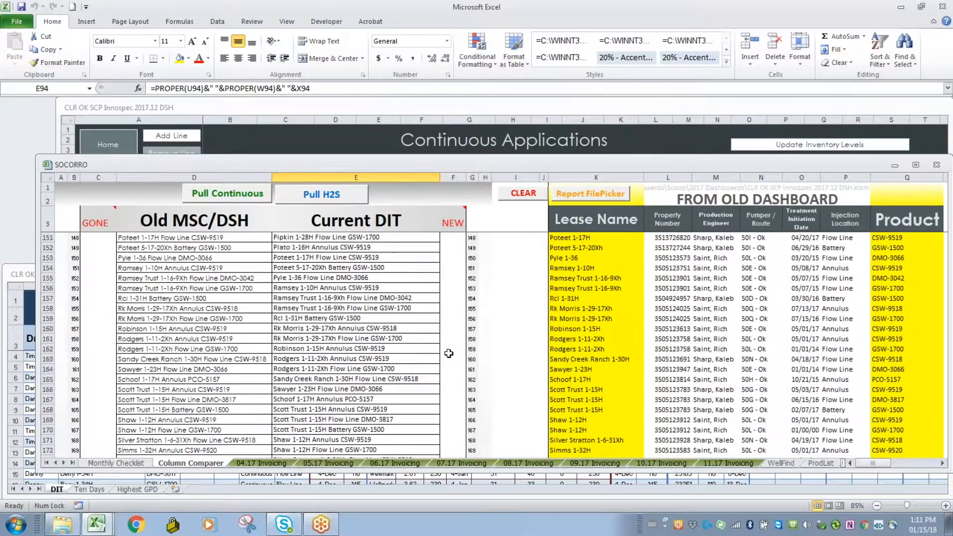
pyautogui.click(375, 338)
pyautogui.click(383, 368)
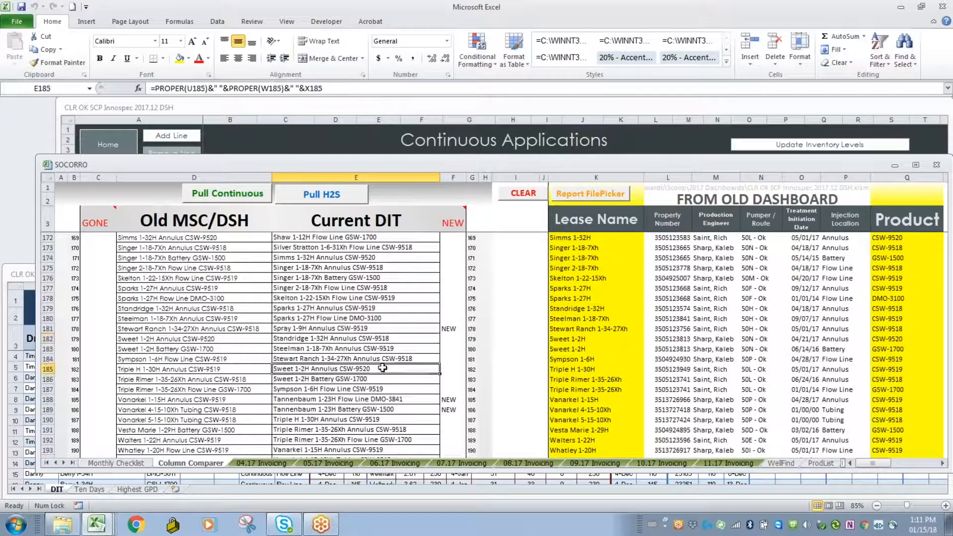
# Compare the dashboard's Continuous Applications sheet with the lines flagged NEW in the Column Comparer's Current DIT list.
pyautogui.click(190, 110)
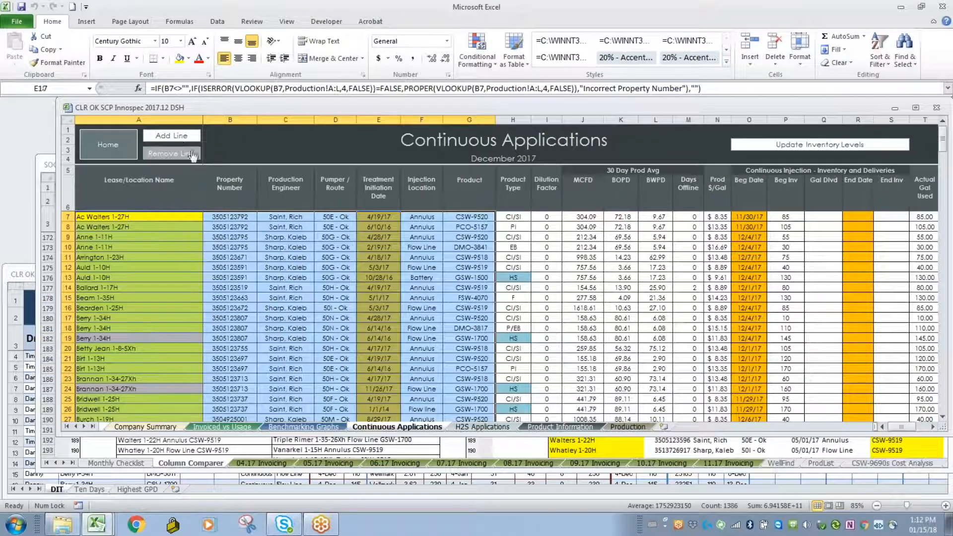
pyautogui.click(46, 168)
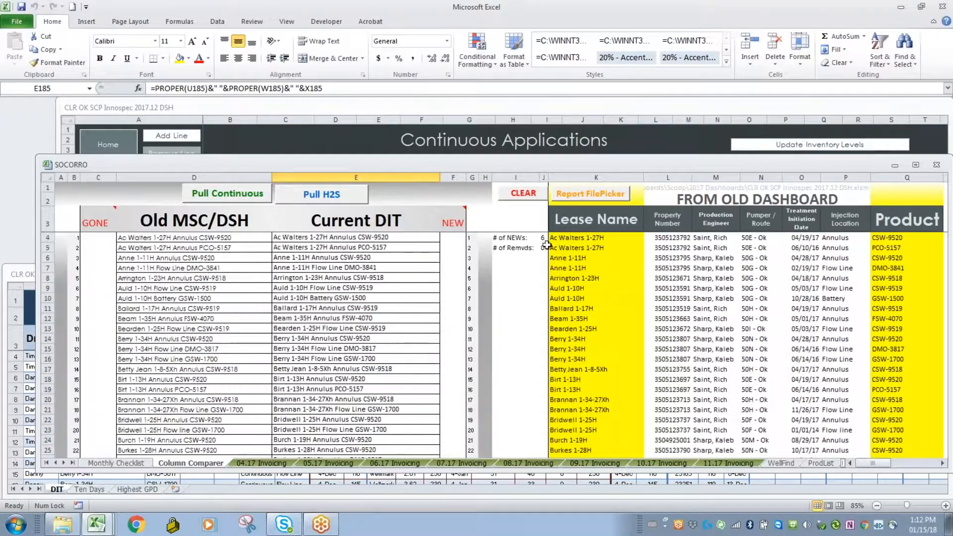
pyautogui.scroll(-20, 428, 312)
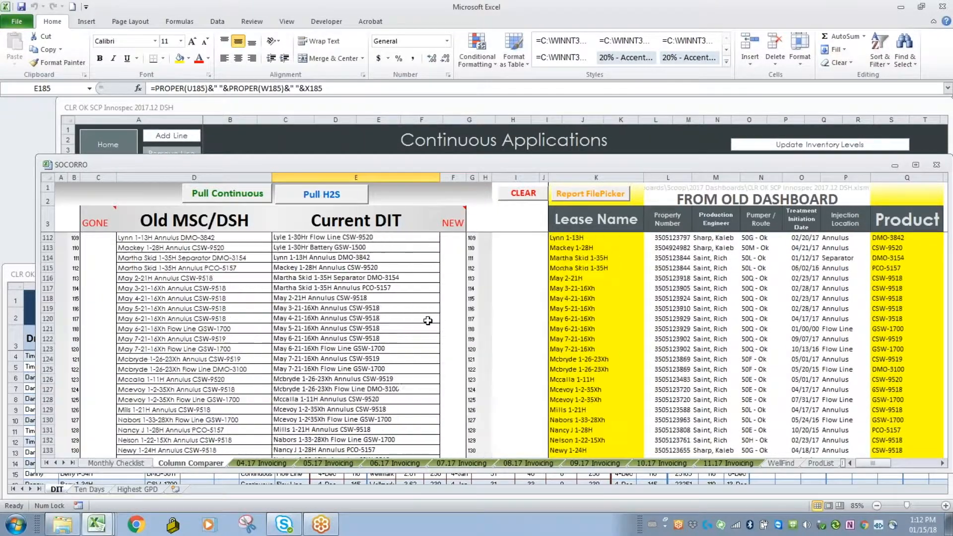
pyautogui.scroll(-7, 257, 342)
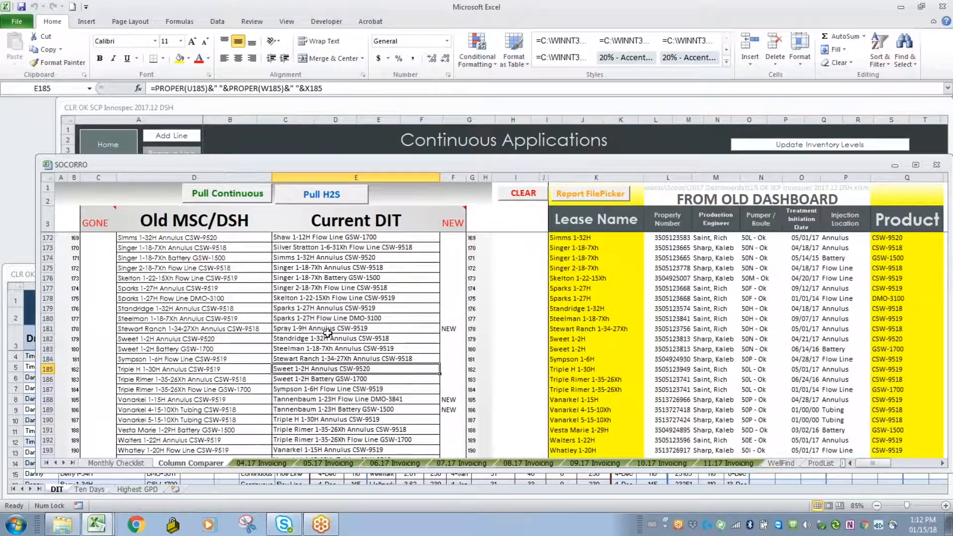
# Review the Ending columns for all wells in the DIT and the matching inventory and delivery columns on the dashboard's Continuous Applications sheet.
pyautogui.click(18, 278)
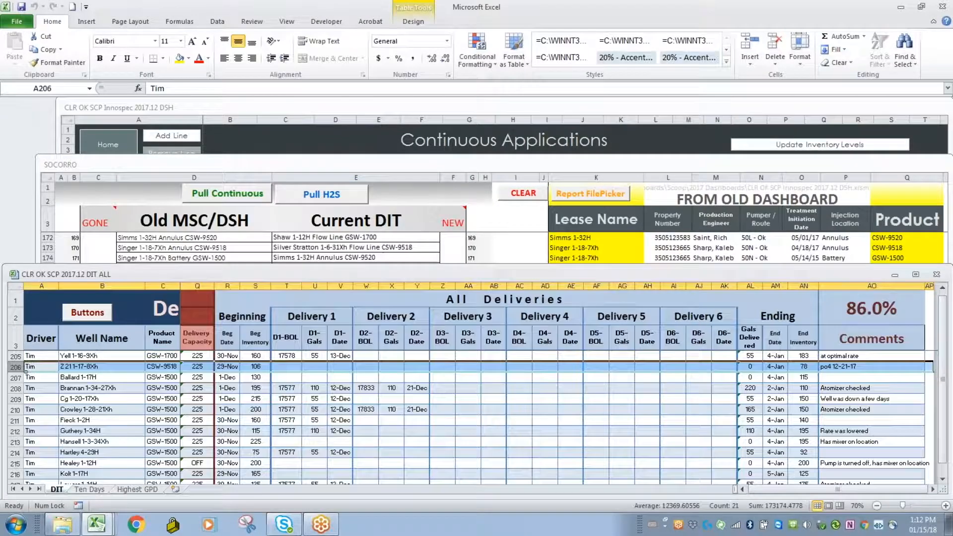
pyautogui.moveTo(749, 347); pyautogui.dragTo(788, 383)
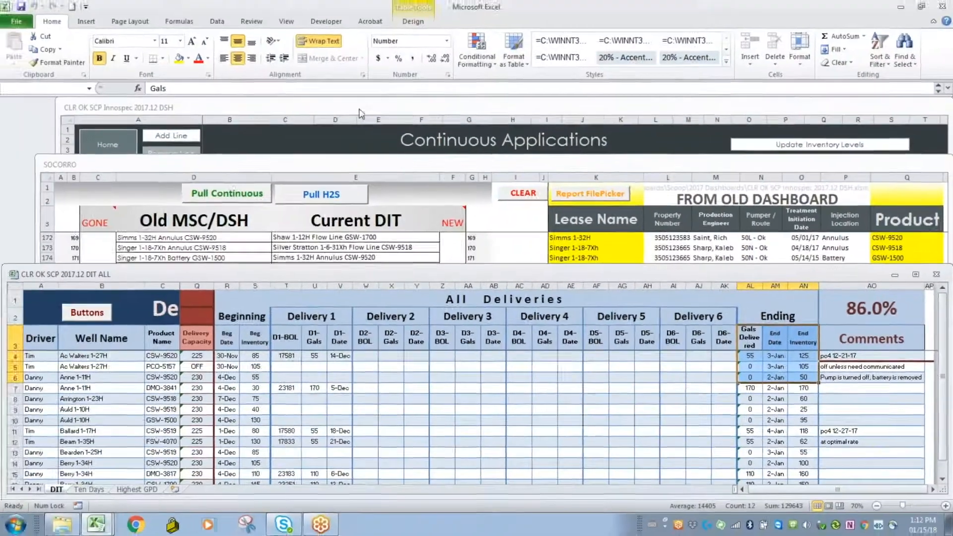
pyautogui.click(358, 111)
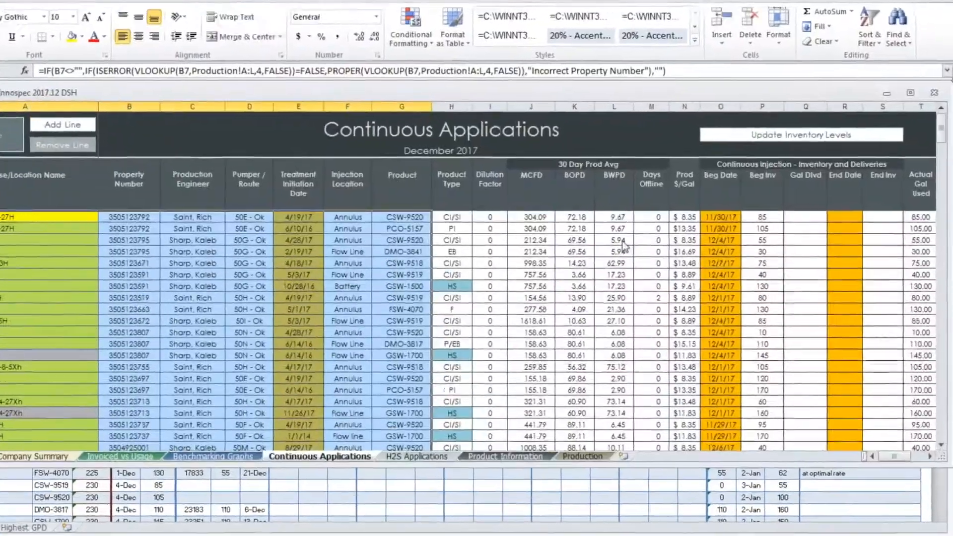
pyautogui.click(757, 302)
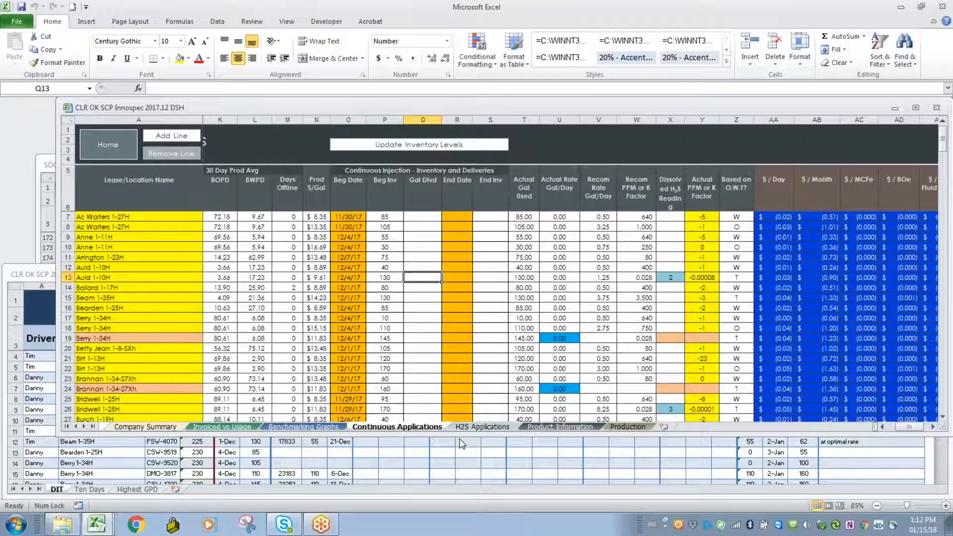
# Show the dashboard's H2S Applications sheet, run Pull H2S in the Column Comparer, and open the halted macro for debugging.
pyautogui.click(472, 428)
pyautogui.click(317, 192)
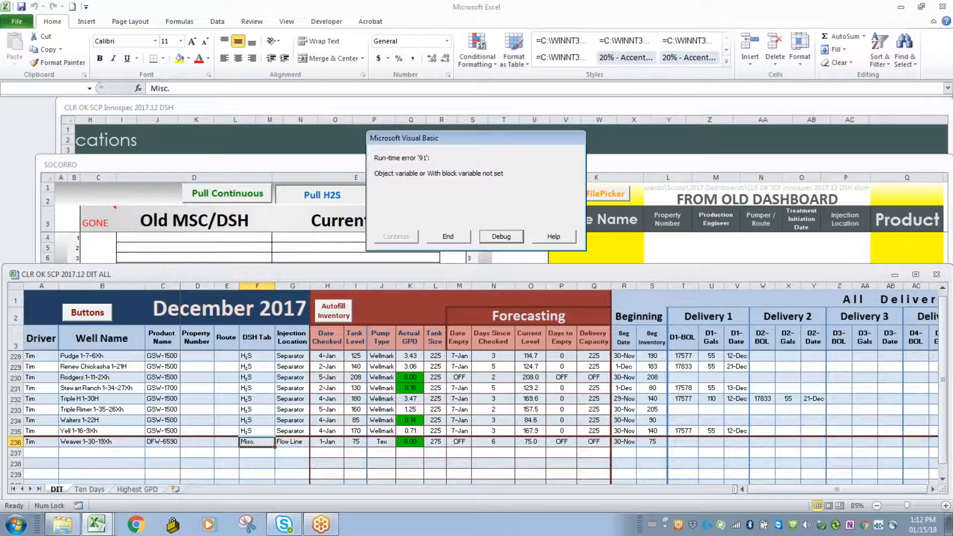
pyautogui.click(500, 237)
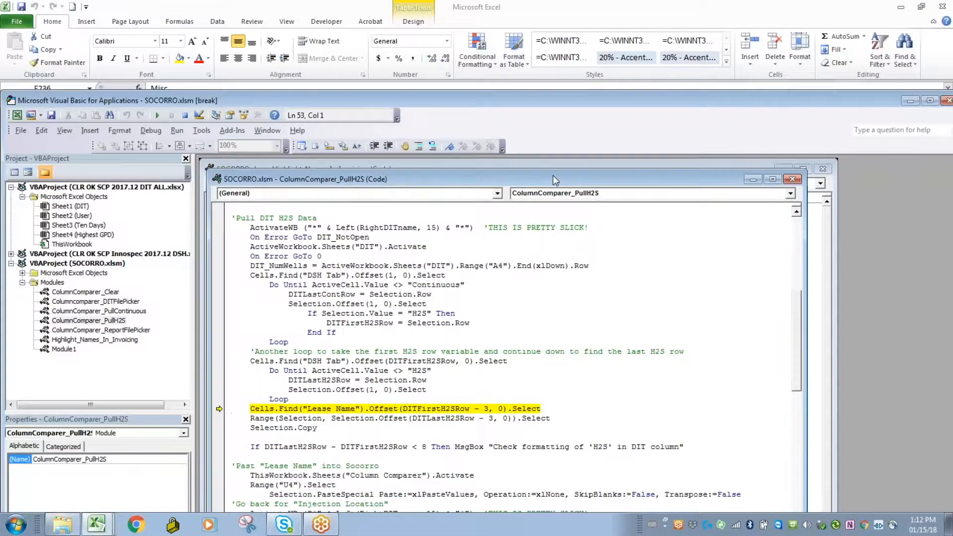
# Examine the "Lease Name" search text in the highlighted line of the ColumnComparer_PullH2S macro.
pyautogui.click(333, 412)
pyautogui.moveTo(389, 100); pyautogui.dragTo(428, 66)
pyautogui.click(501, 376)
pyautogui.moveTo(498, 376); pyautogui.dragTo(555, 375)
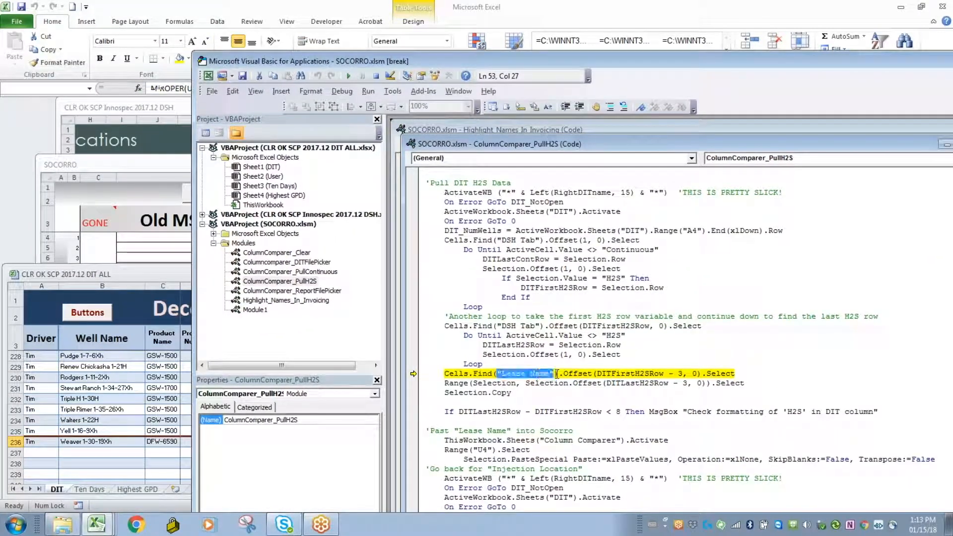
# Check the name column's heading on the dashboard's H2S Applications sheet, and return to the halted macro code.
pyautogui.click(171, 141)
pyautogui.hscroll(-5, 310, 332)
pyautogui.click(97, 524)
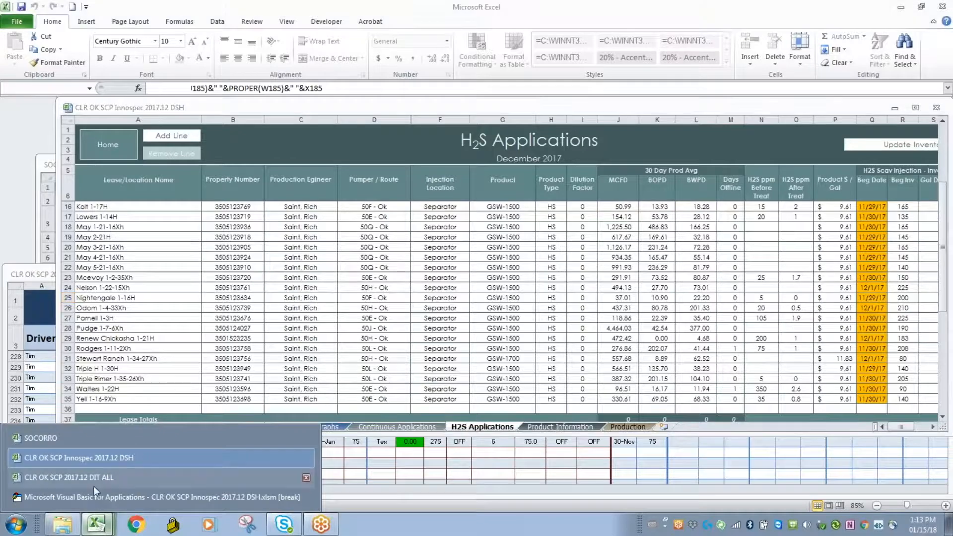
pyautogui.click(95, 496)
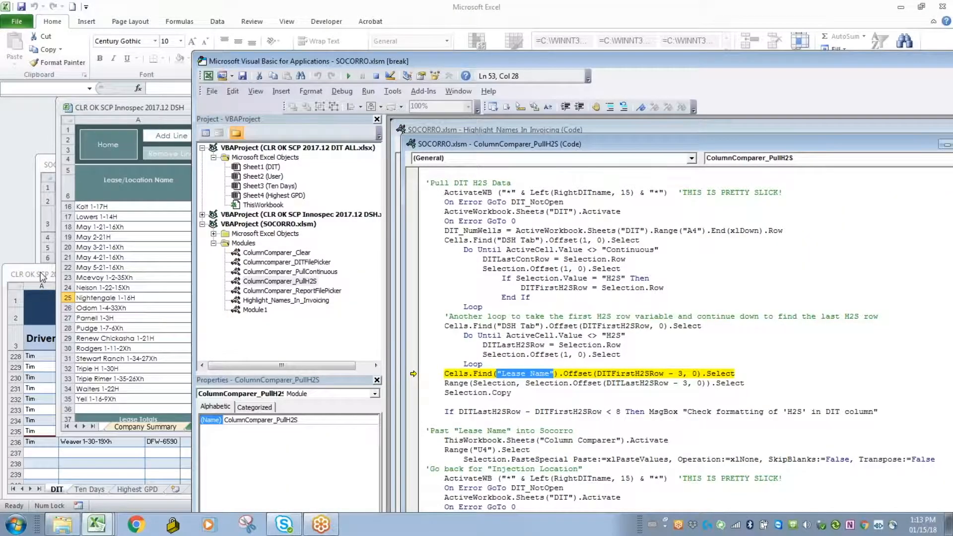
# Change the halted line's search to start with Colums("A:B") and to find "*Name".
pyautogui.click(470, 376)
pyautogui.press('BackSpace')
pyautogui.press('BackSpace')
pyautogui.press('BackSpace')
pyautogui.press('BackSpace')
pyautogui.write('olums("A:B")')
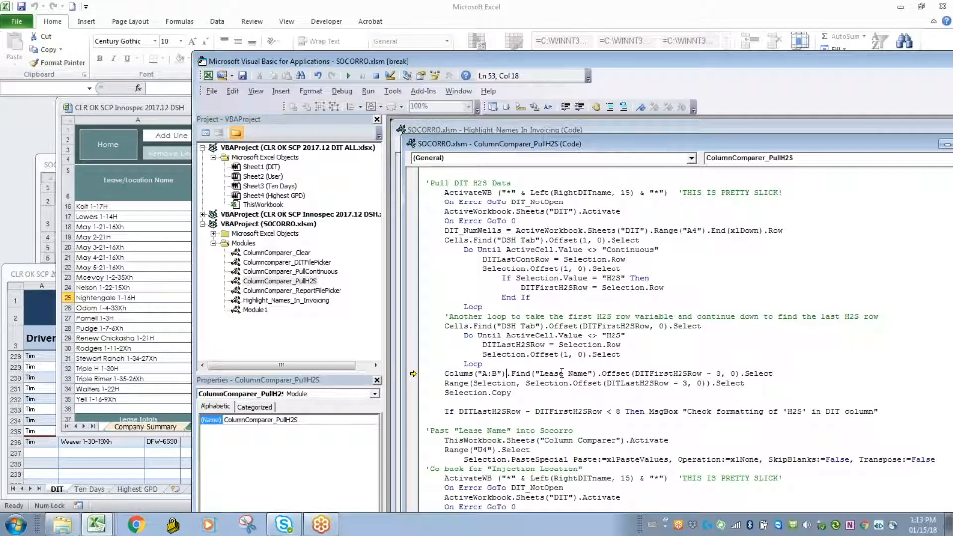
pyautogui.moveTo(569, 376); pyautogui.dragTo(542, 374)
pyautogui.write('*')
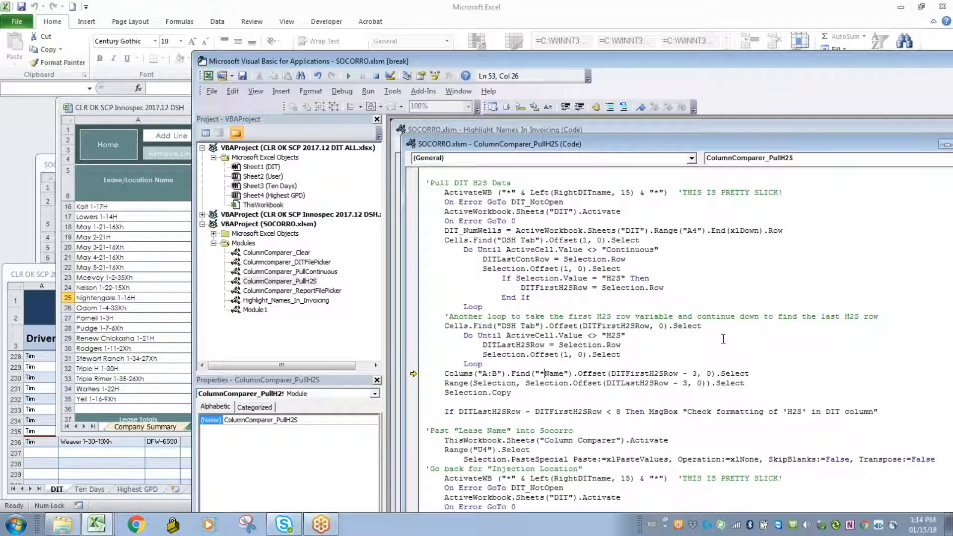
# Try to resume the macro, and correct the halted line's first word to Columns.
pyautogui.click(654, 329)
pyautogui.click(349, 76)
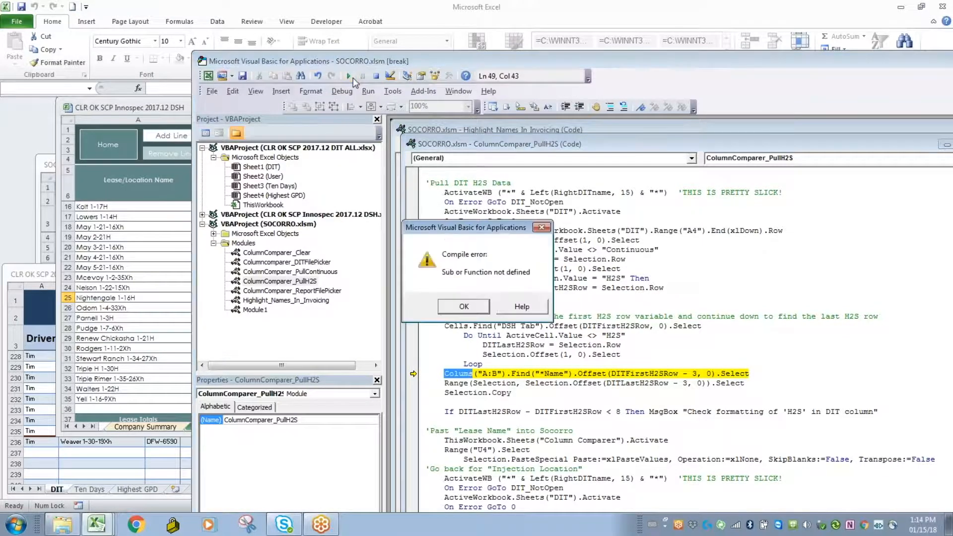
pyautogui.press('Return')
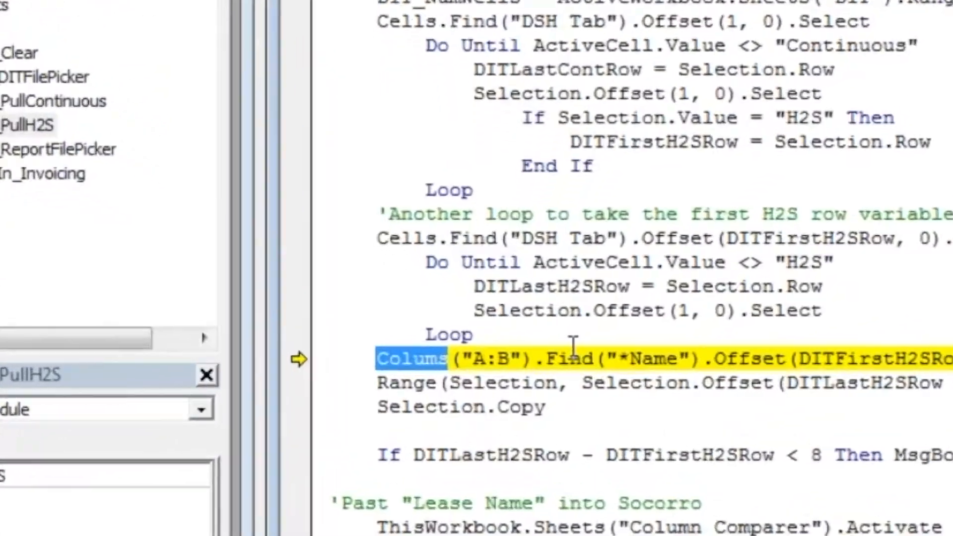
pyautogui.write('co')
pyautogui.write('lumns')
pyautogui.press('Down')
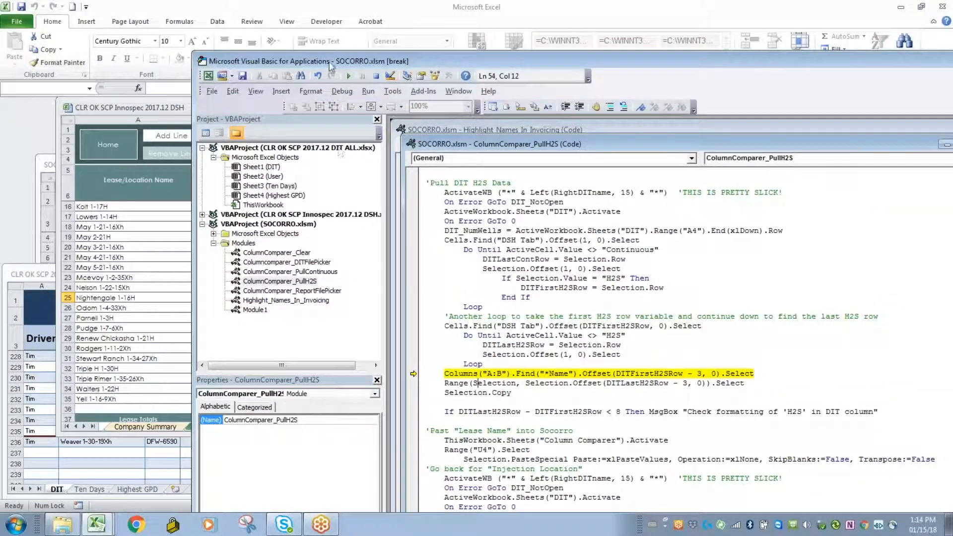
# Resume the Pull H2S macro, and check the Column Comparer sheet of the SOCORRO workbook.
pyautogui.click(348, 76)
pyautogui.press('Return')
pyautogui.moveTo(370, 58); pyautogui.dragTo(526, 85)
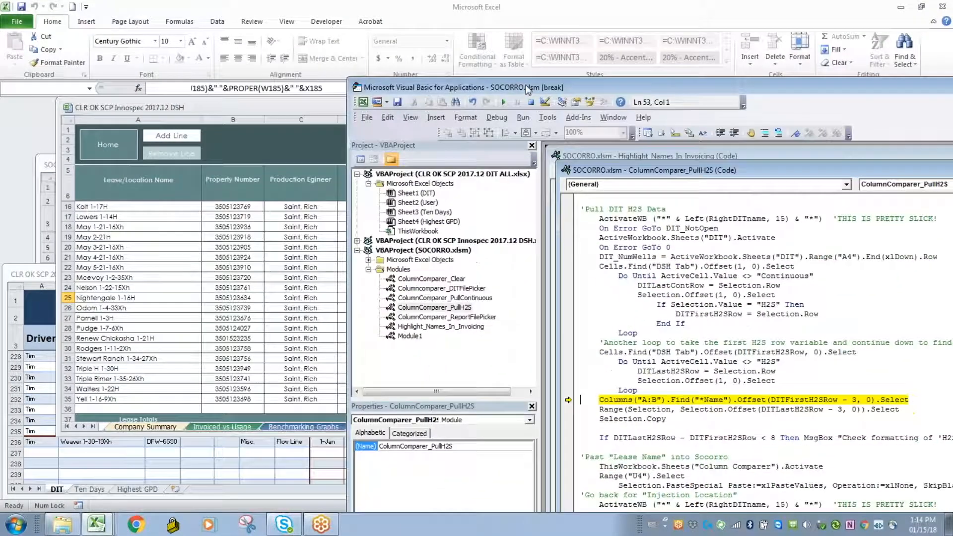
pyautogui.click(47, 165)
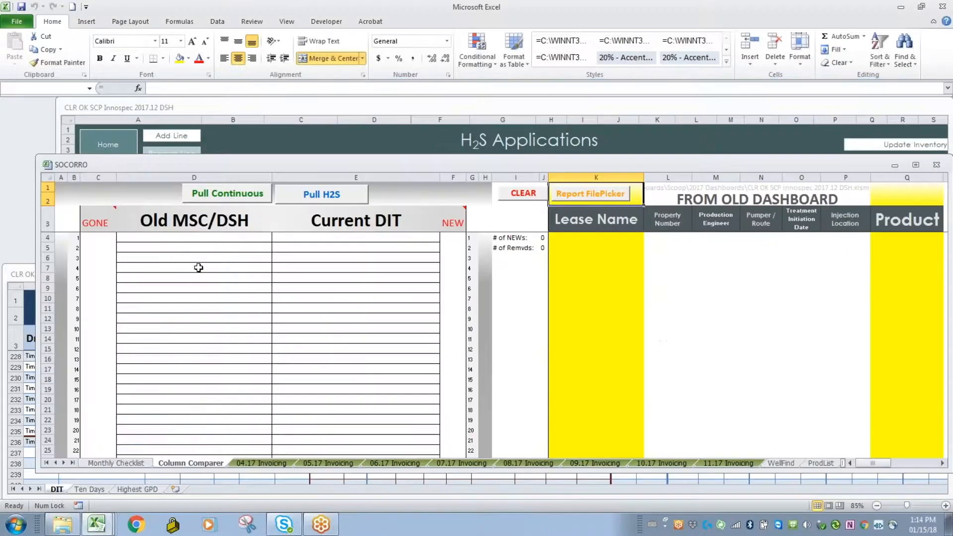
# Review the End Date column among the inventory and delivery columns on the dashboard's H2S Applications sheet.
pyautogui.click(326, 130)
pyautogui.hscroll(6, 899, 420)
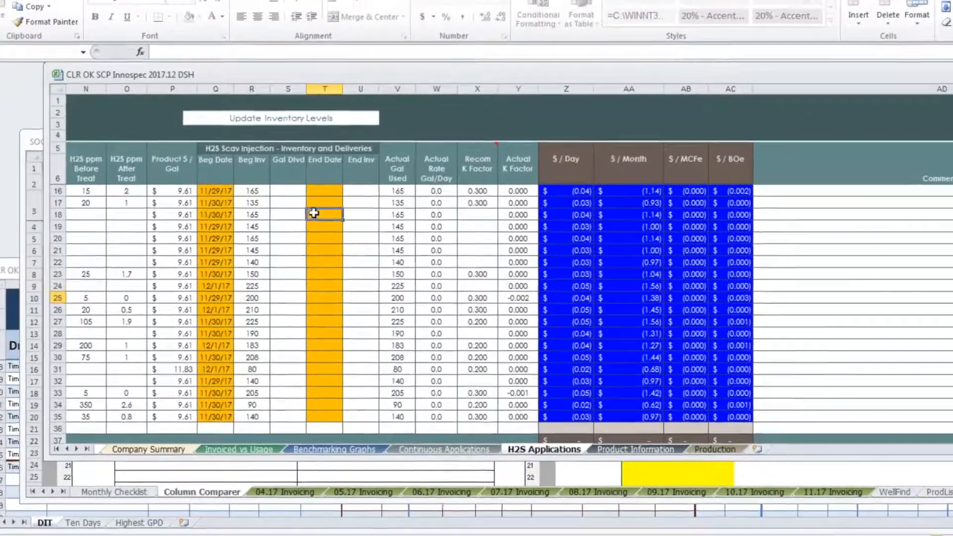
pyautogui.moveTo(295, 227); pyautogui.dragTo(311, 332)
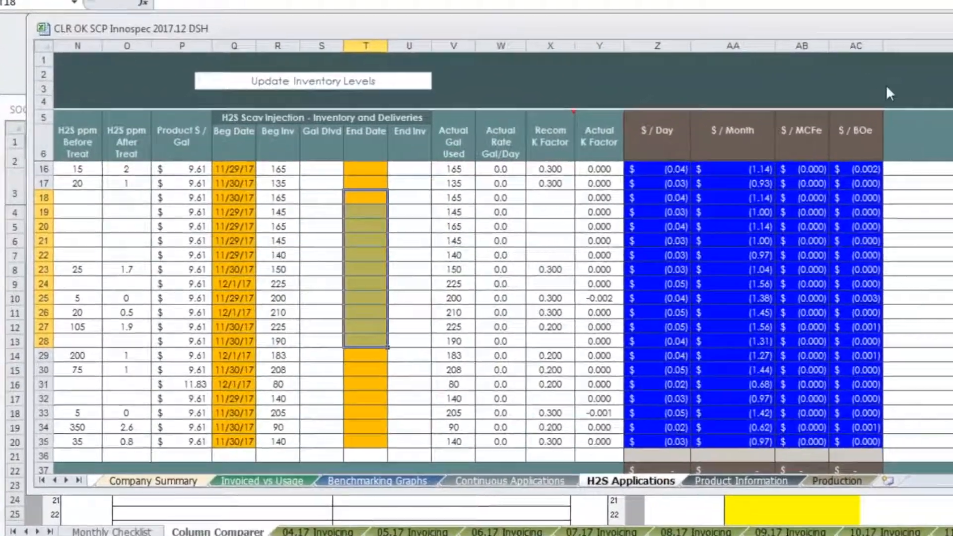